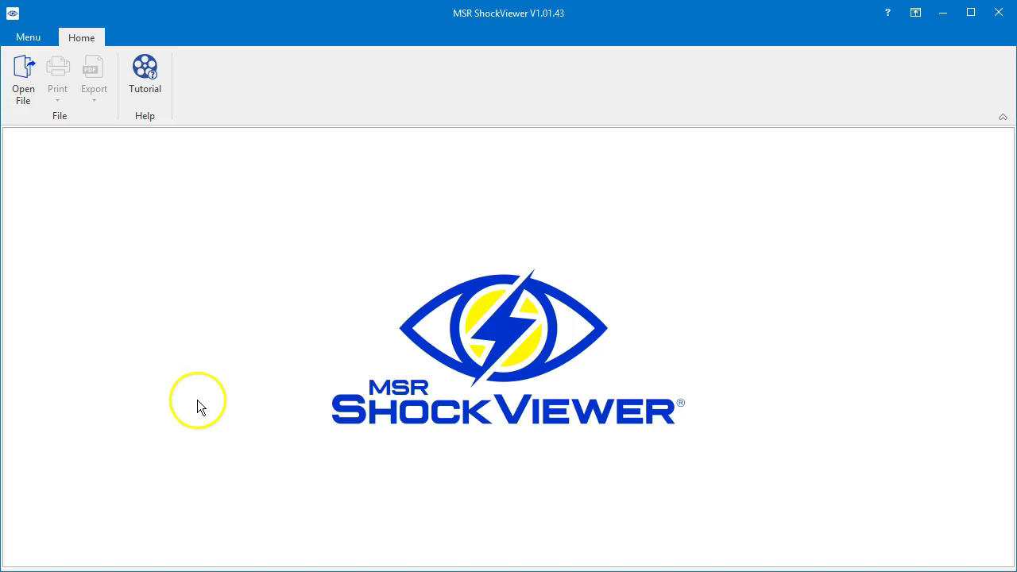
Step: Open demo.msr to display its mission report and the chart of 22 shock events
{"action": "left_click", "coordinate": [23, 76]}
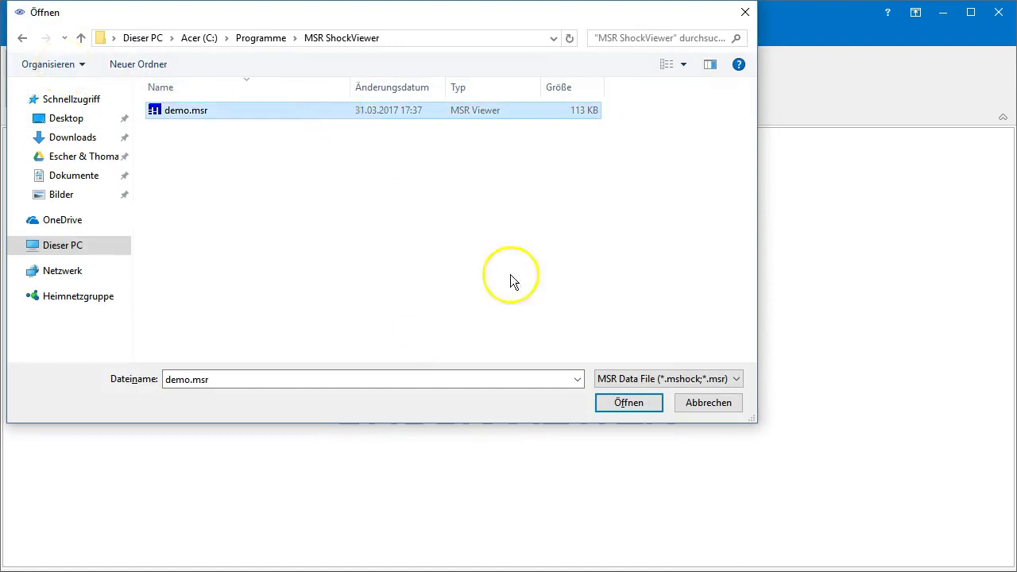
{"action": "left_click", "coordinate": [629, 402]}
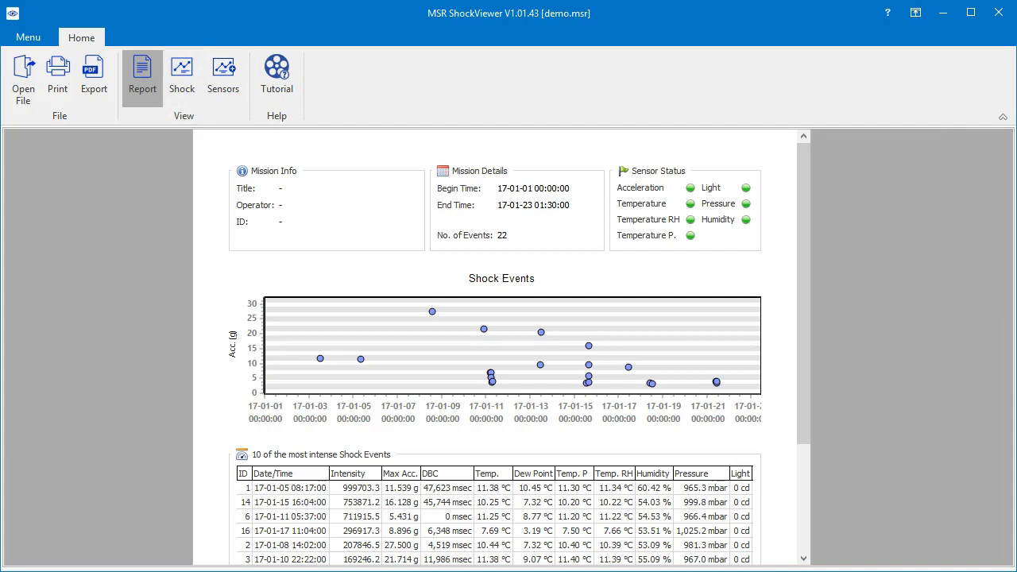
{"action": "left_click", "coordinate": [221, 115]}
Step: Show the Shock view and plot event 3 (21.714 g, 17-01-10 22:22) as X/Y/Z curves
{"action": "left_click", "coordinate": [187, 74]}
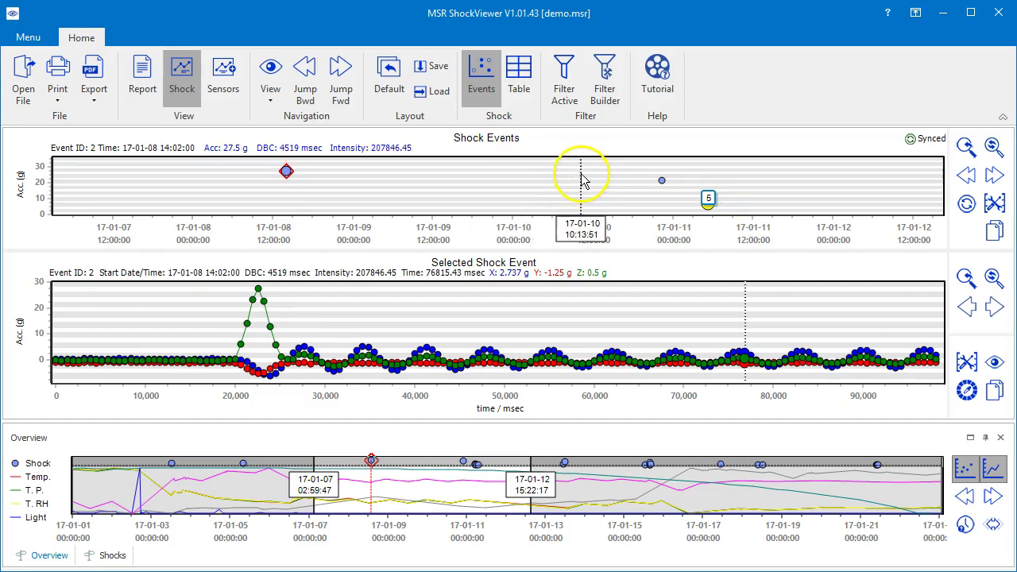
{"action": "left_click", "coordinate": [662, 182]}
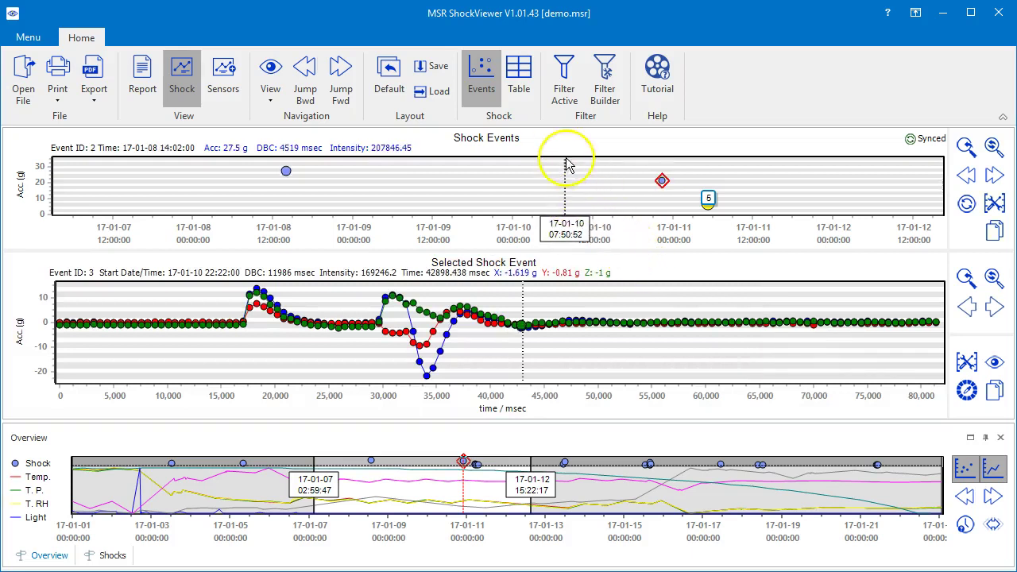
{"action": "left_click", "coordinate": [520, 79]}
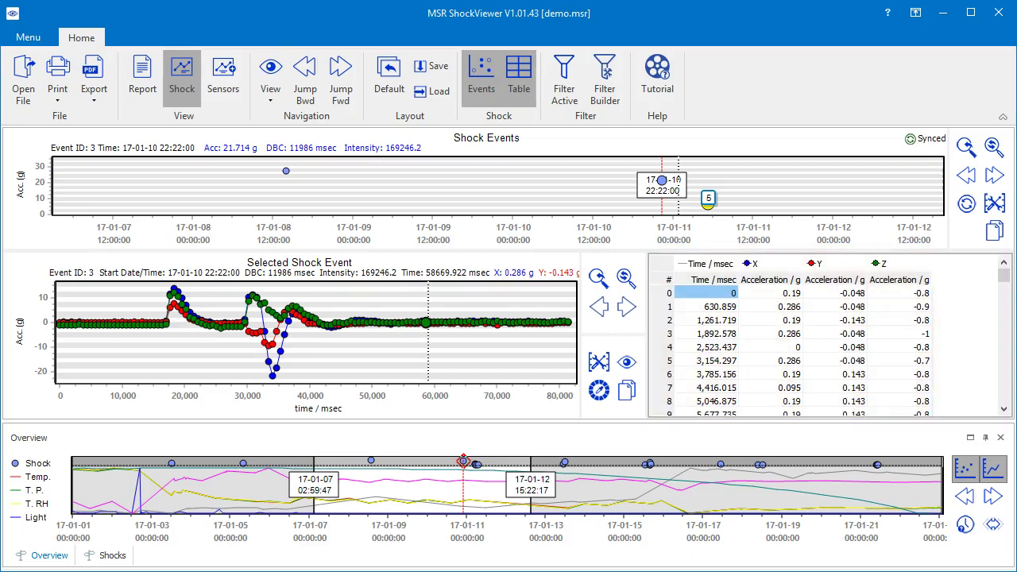
{"action": "left_click", "coordinate": [521, 88]}
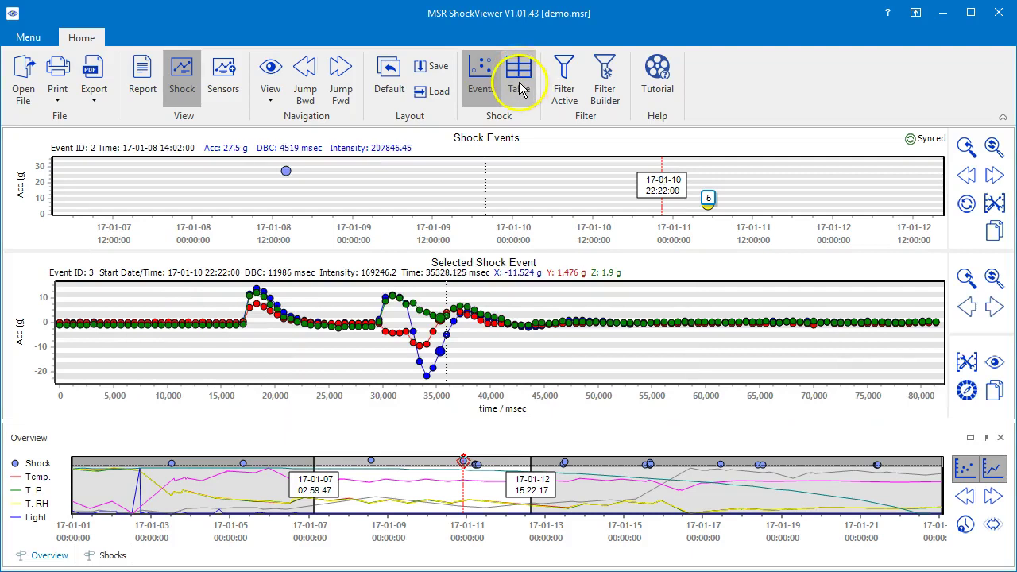
{"action": "left_click", "coordinate": [480, 80]}
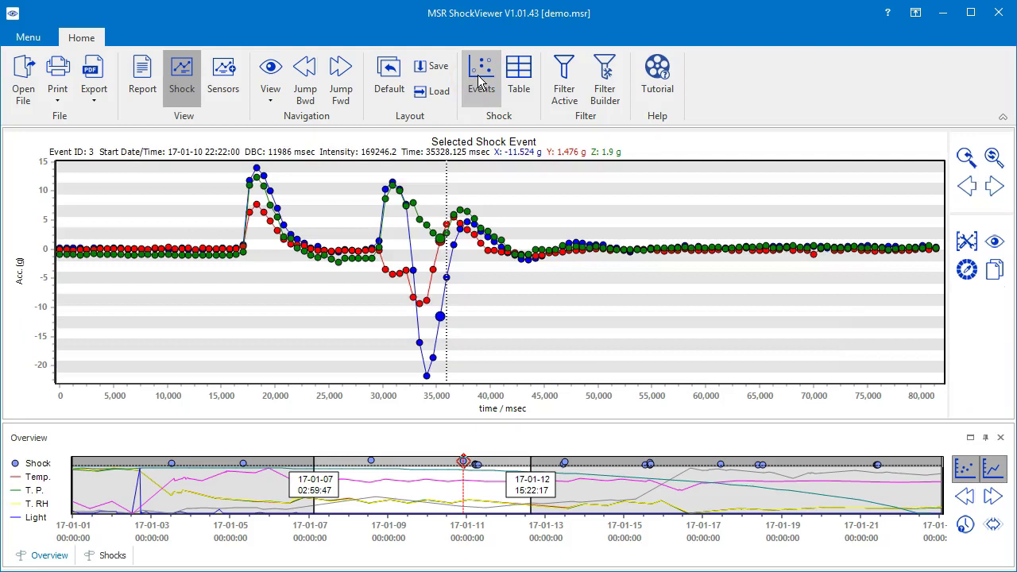
{"action": "left_click", "coordinate": [480, 80]}
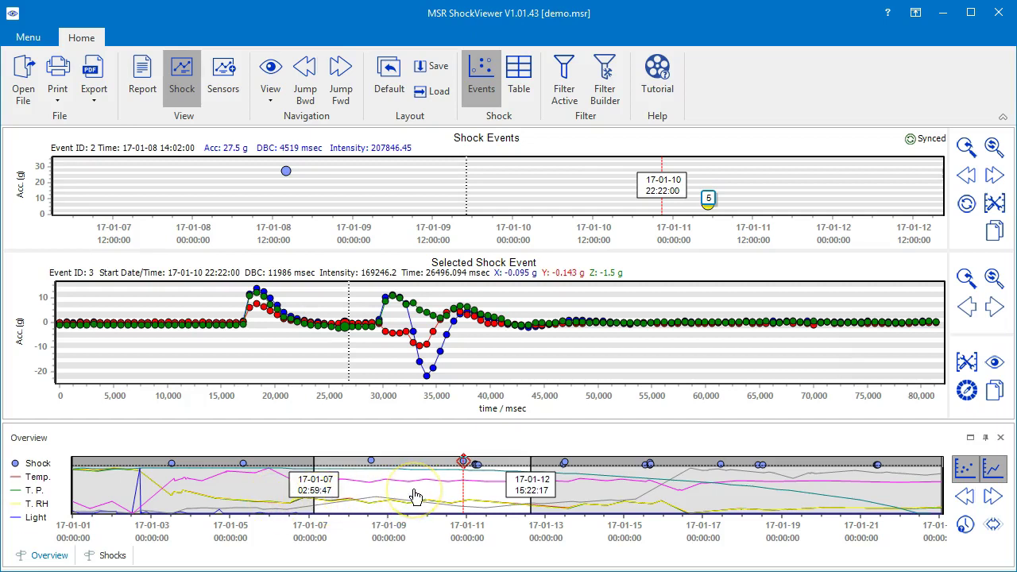
Step: Stretch the overview window's left edge so it spans 17-01-07 17:39 to 17-01-14 22:03
{"action": "left_click_drag", "start_coordinate": [415, 497], "coordinate": [505, 499]}
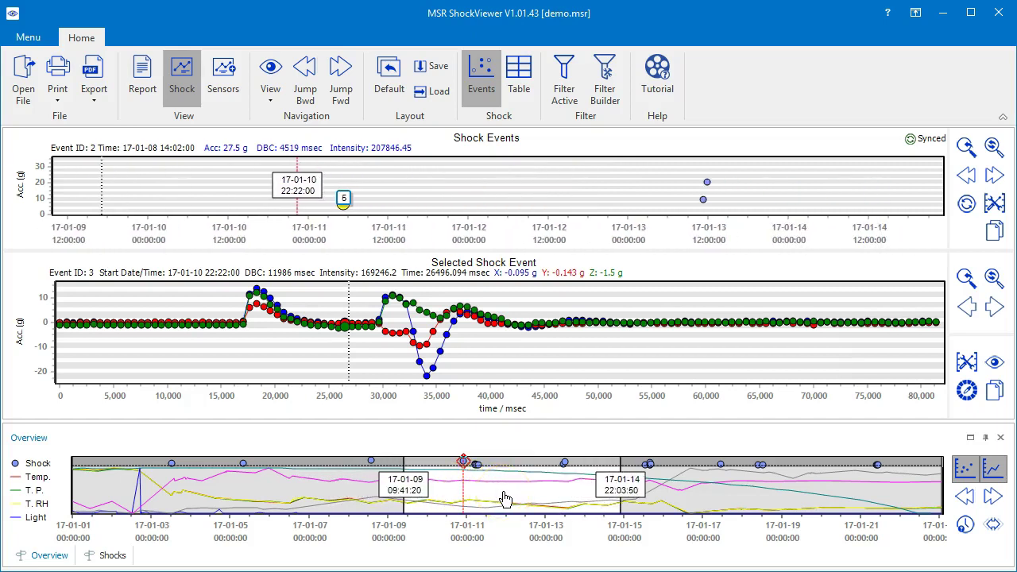
{"action": "left_click", "coordinate": [403, 508]}
{"action": "left_click_drag", "start_coordinate": [403, 508], "coordinate": [337, 508]}
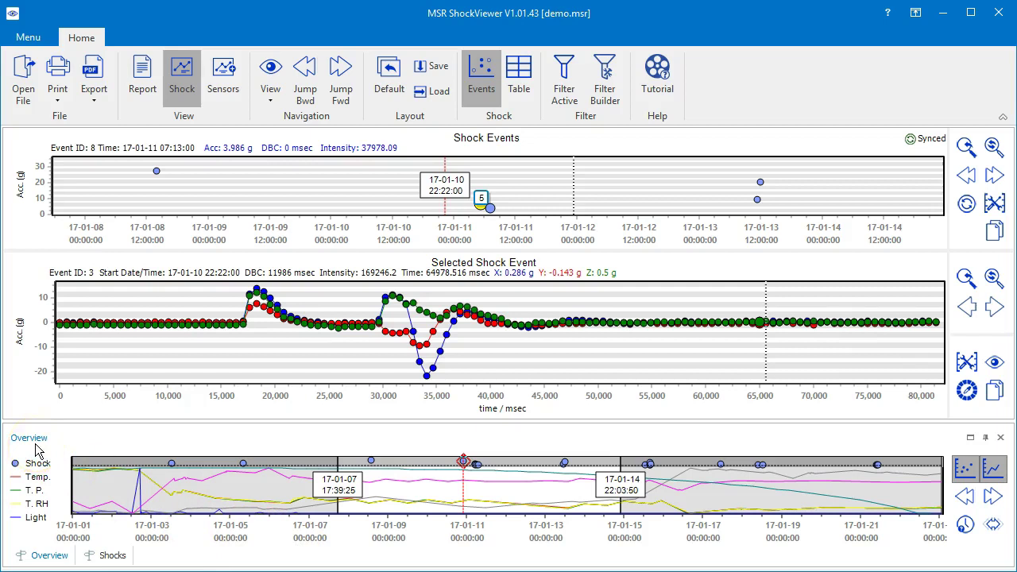
Step: Check the Shocks table, return to Overview and select shock event 2
{"action": "left_click", "coordinate": [111, 556]}
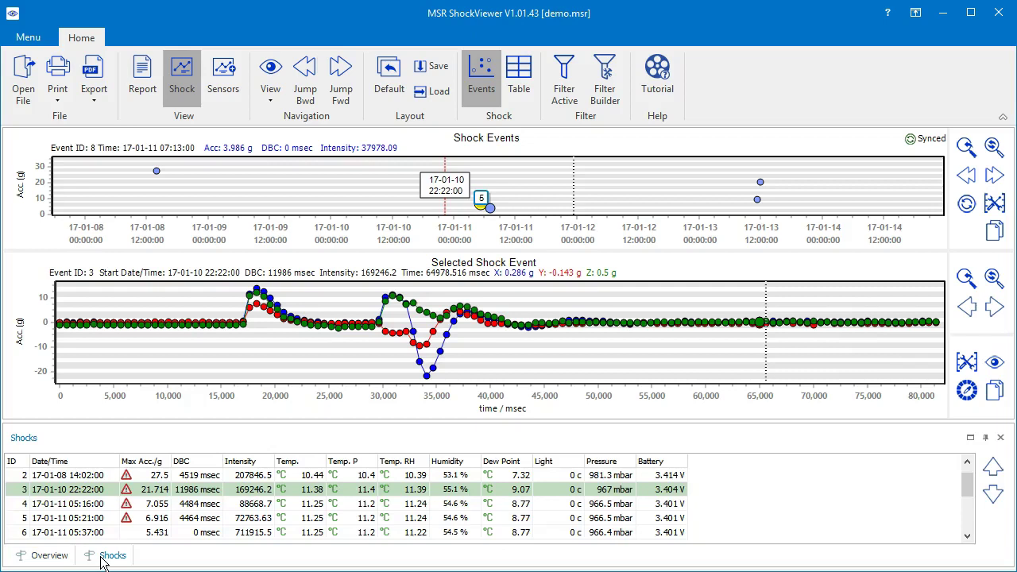
{"action": "left_click", "coordinate": [48, 556]}
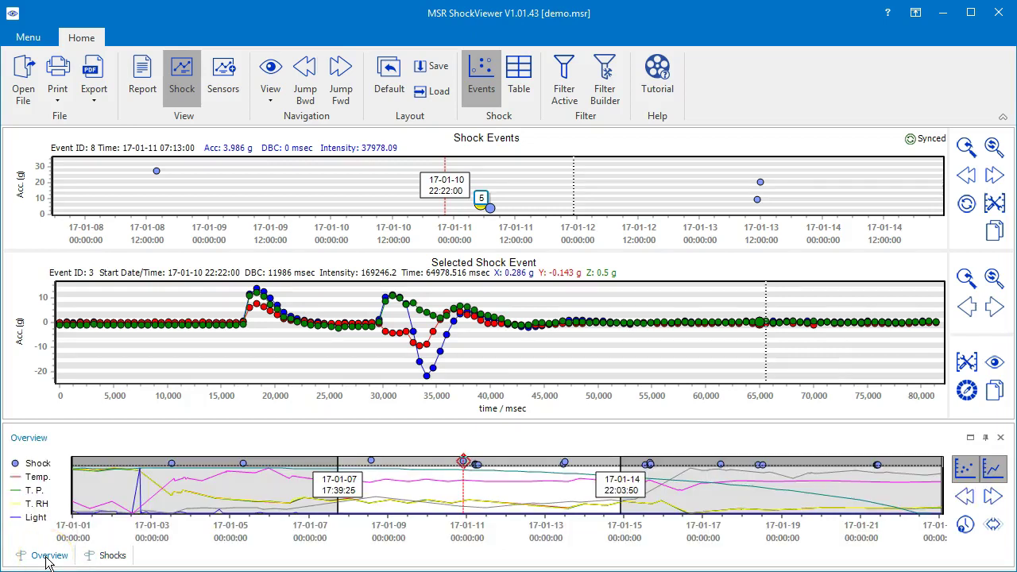
{"action": "key", "text": "Left"}
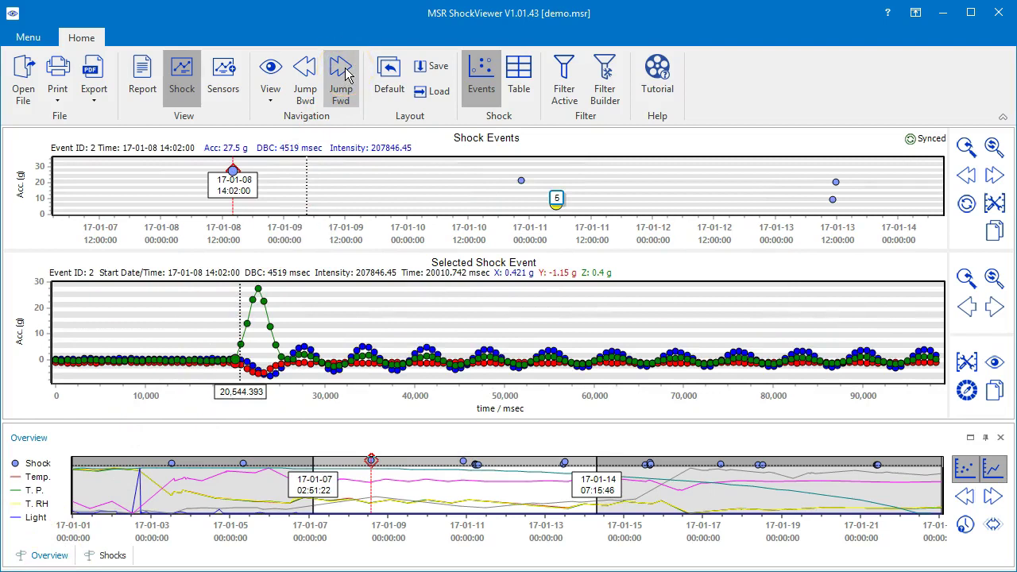
Step: Jump forward and back through shock events, finishing on event 2 from 17-01-08 14:02
{"action": "left_click", "coordinate": [330, 77]}
{"action": "left_click", "coordinate": [340, 77]}
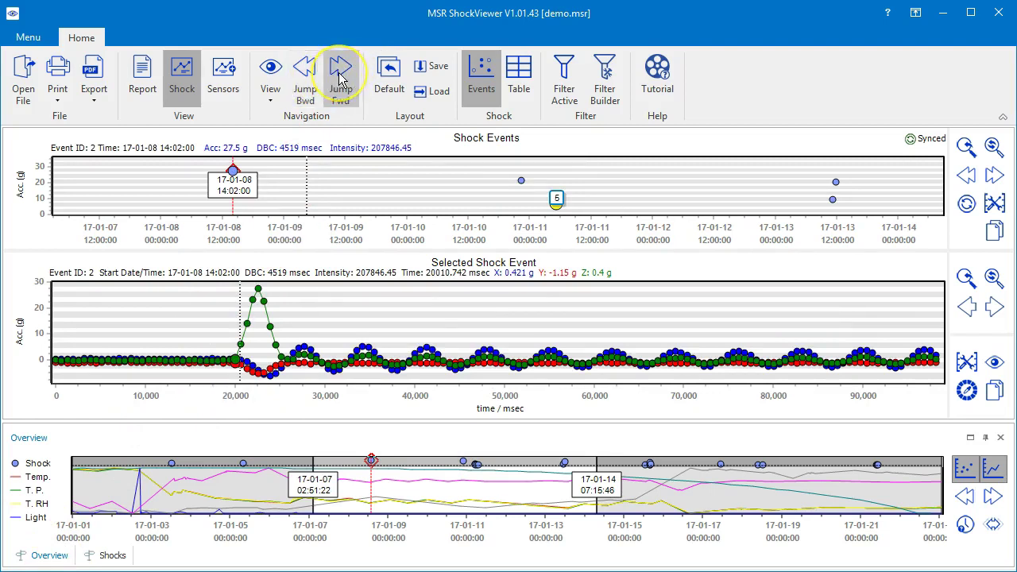
{"action": "left_click", "coordinate": [305, 78]}
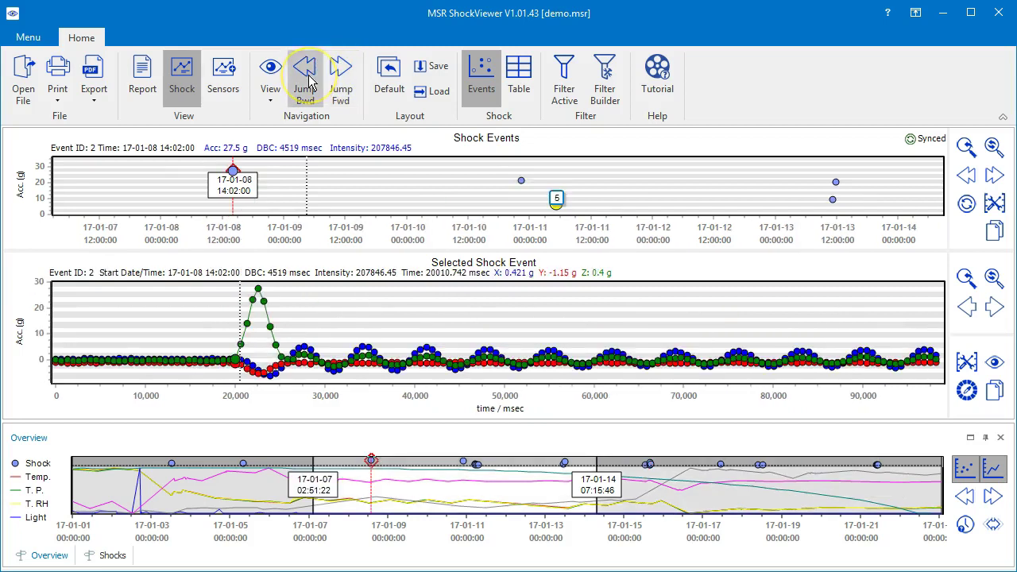
{"action": "left_click", "coordinate": [309, 80]}
{"action": "left_click", "coordinate": [342, 80]}
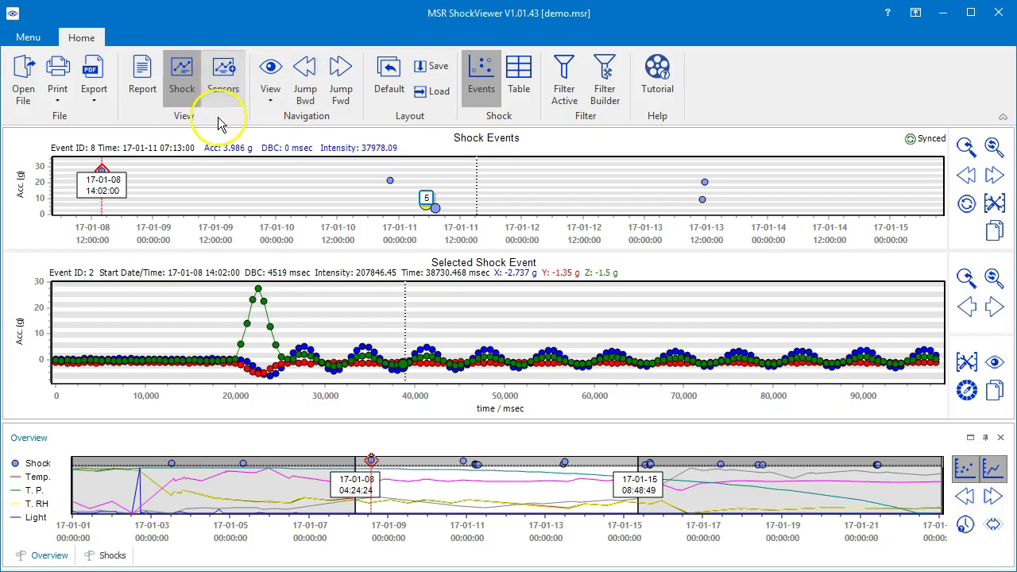
Step: Open the Sensors chart and set its left axis to plot humidity
{"action": "left_click", "coordinate": [220, 71]}
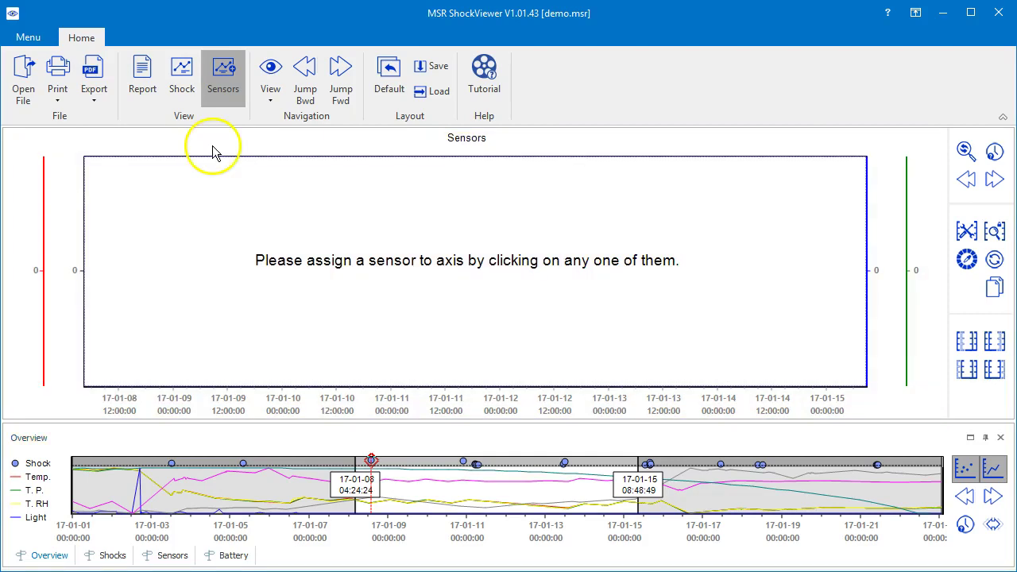
{"action": "left_click", "coordinate": [80, 270]}
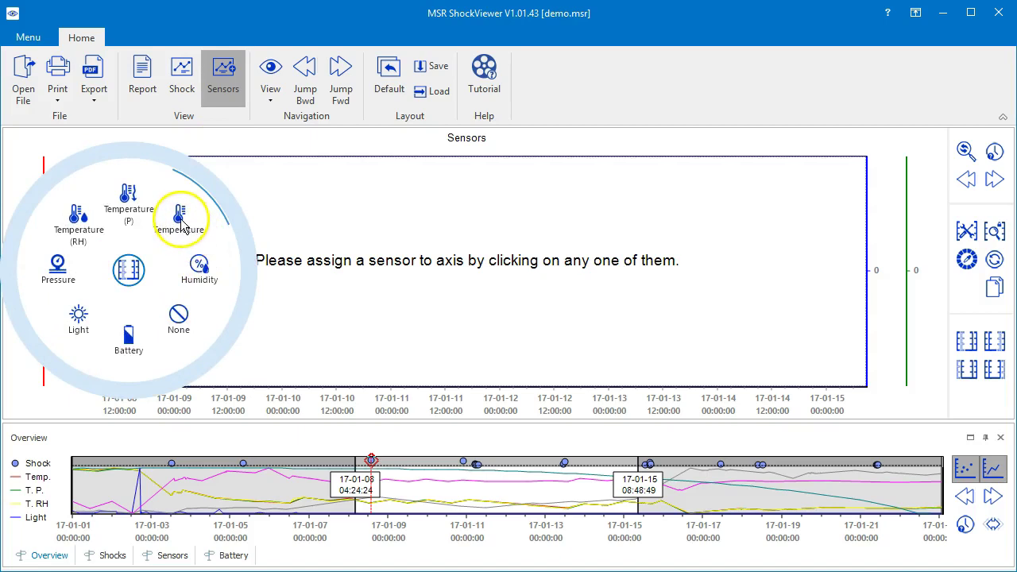
{"action": "left_click", "coordinate": [181, 226]}
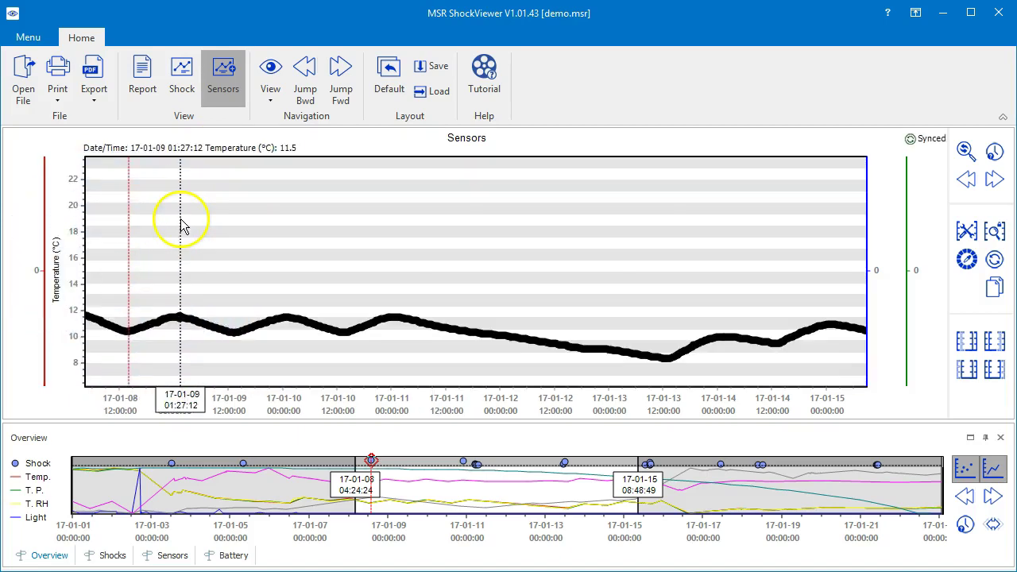
{"action": "left_click", "coordinate": [46, 227]}
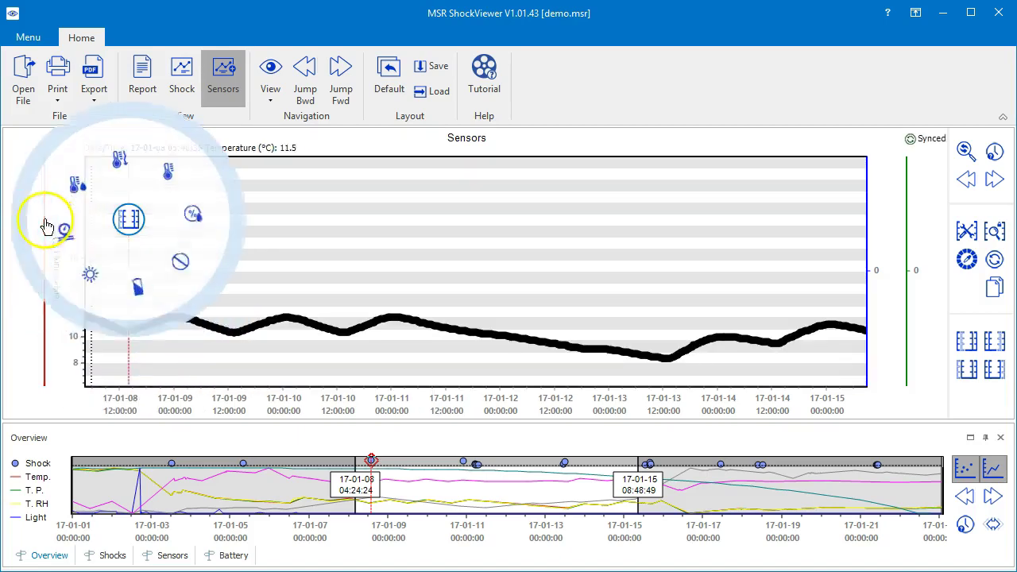
{"action": "left_click", "coordinate": [197, 219]}
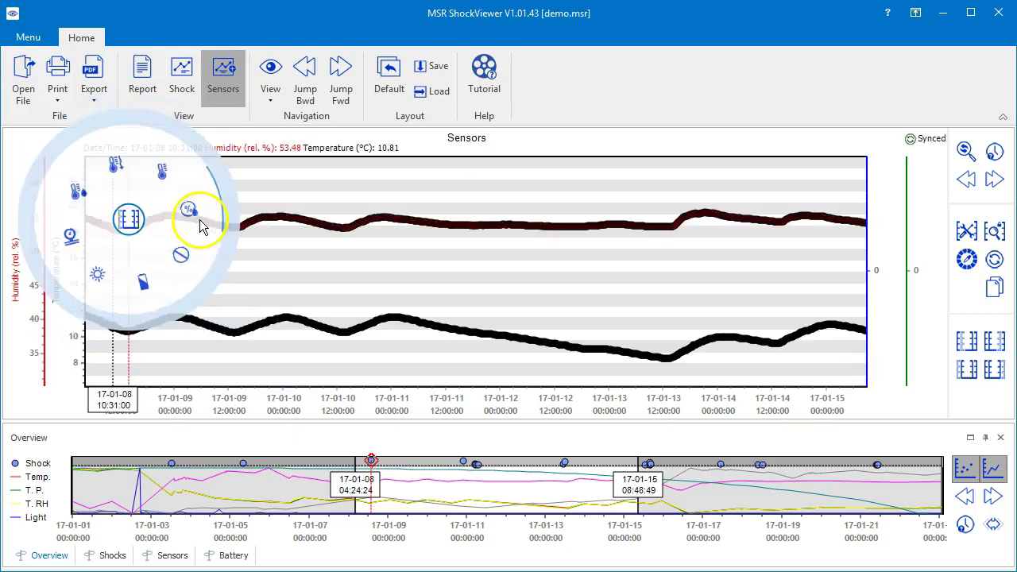
Step: Plot battery voltage on the right axis and shift the window to 17-01-07 10:58–17-01-14 05:59
{"action": "left_click", "coordinate": [868, 199]}
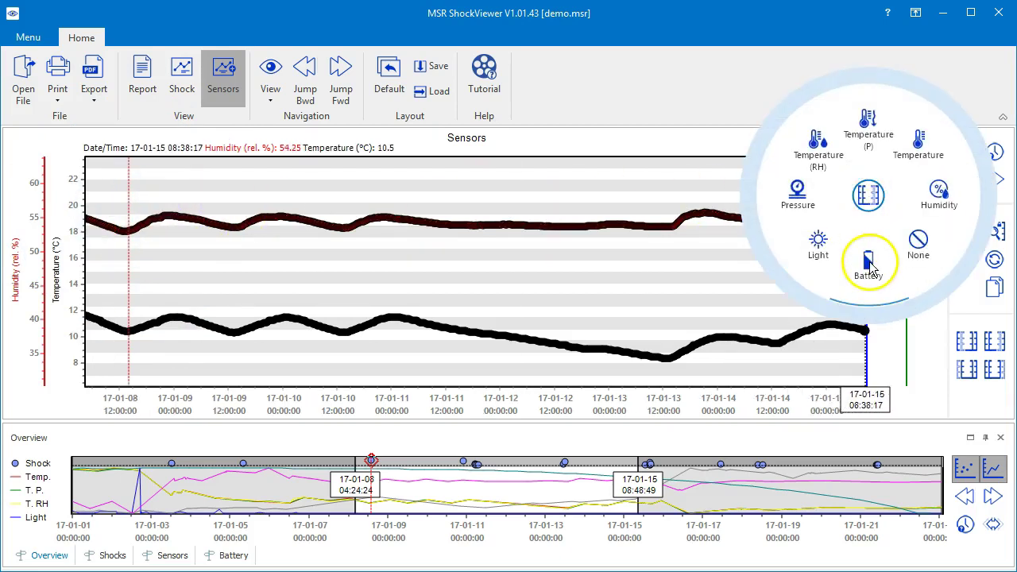
{"action": "left_click", "coordinate": [869, 270]}
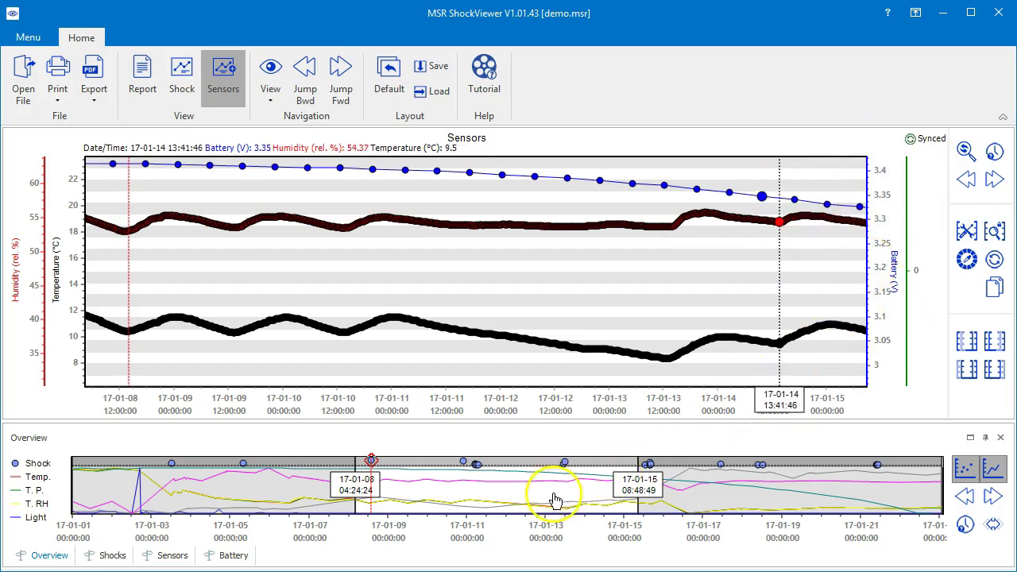
{"action": "left_click_drag", "start_coordinate": [511, 501], "coordinate": [483, 513]}
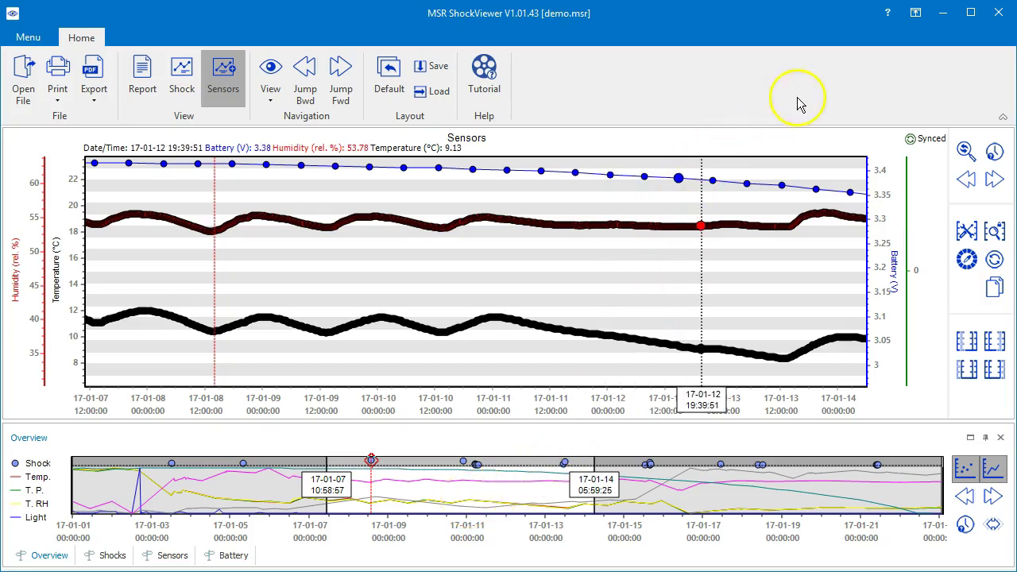
Step: Collapse the ribbon and switch to the Shock Events view from the Home commands
{"action": "left_click", "coordinate": [1005, 119]}
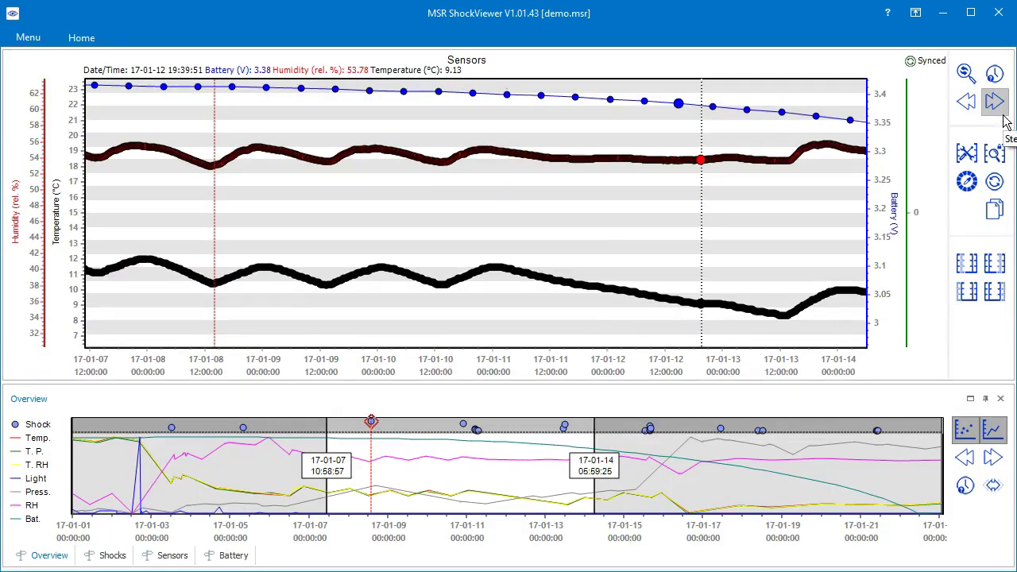
{"action": "left_click", "coordinate": [924, 137]}
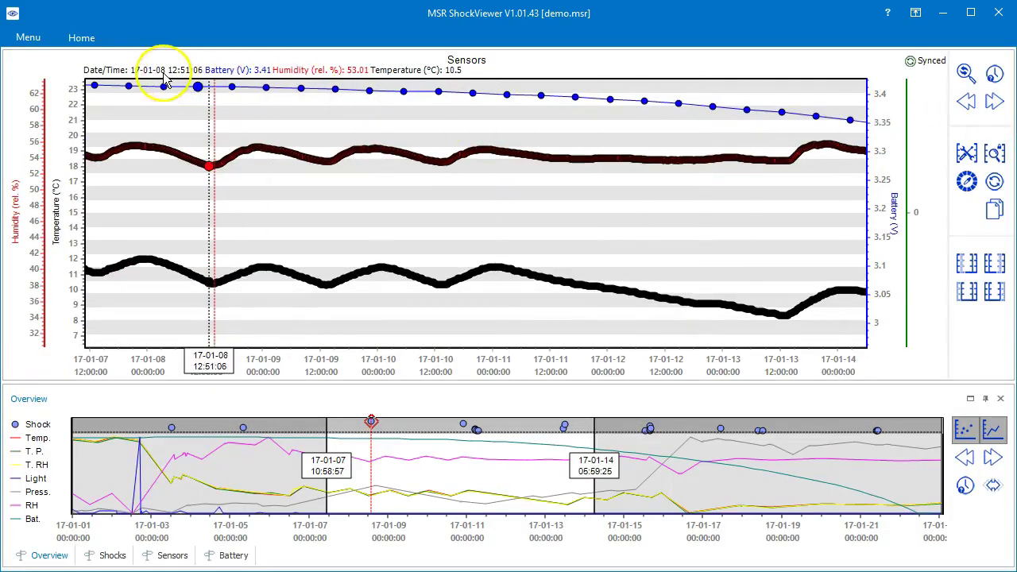
{"action": "left_click", "coordinate": [81, 38]}
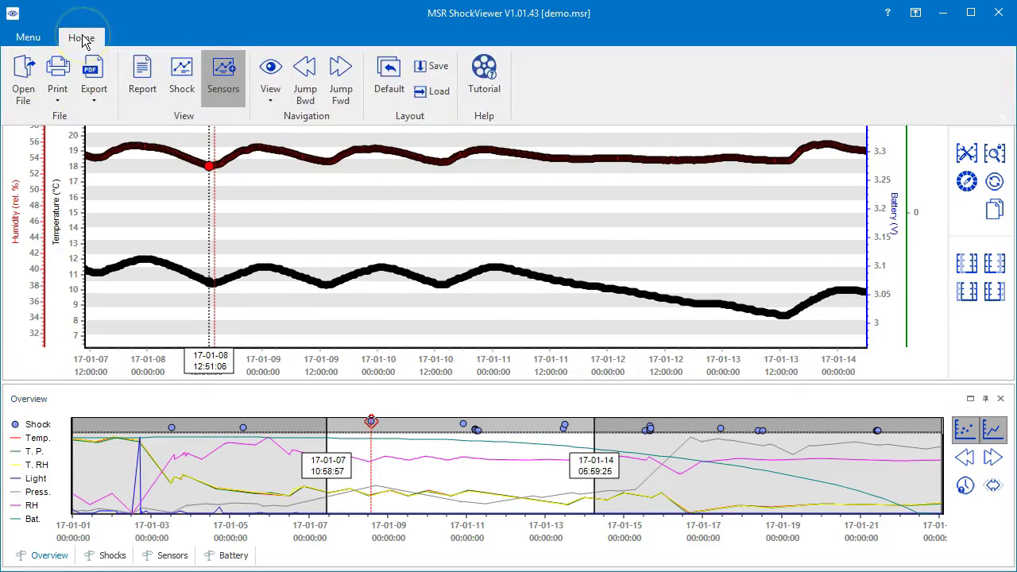
{"action": "left_click", "coordinate": [182, 77]}
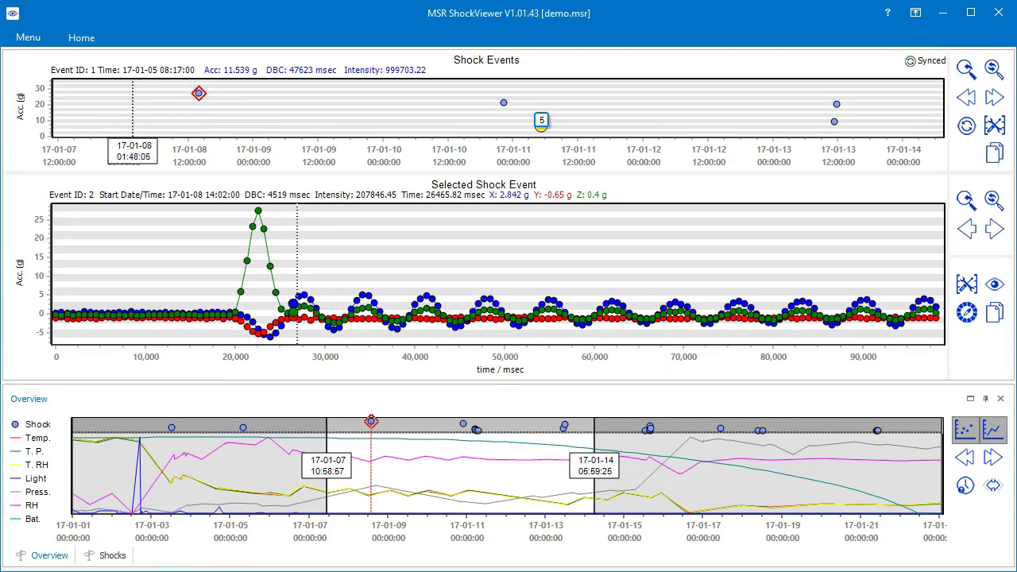
Step: Pin the ribbon so it stays permanently expanded
{"action": "left_click", "coordinate": [79, 40]}
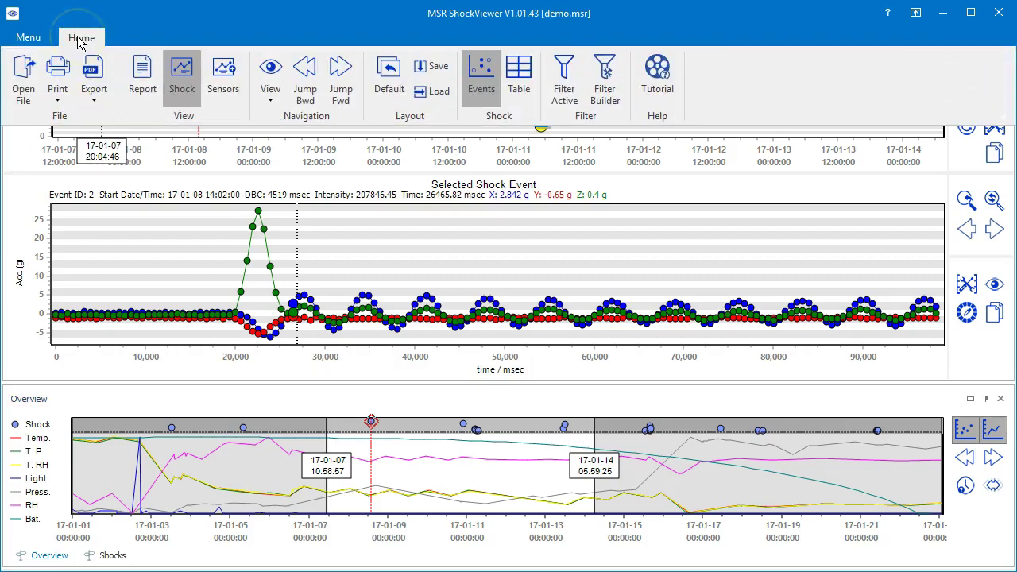
{"action": "left_click", "coordinate": [1004, 119]}
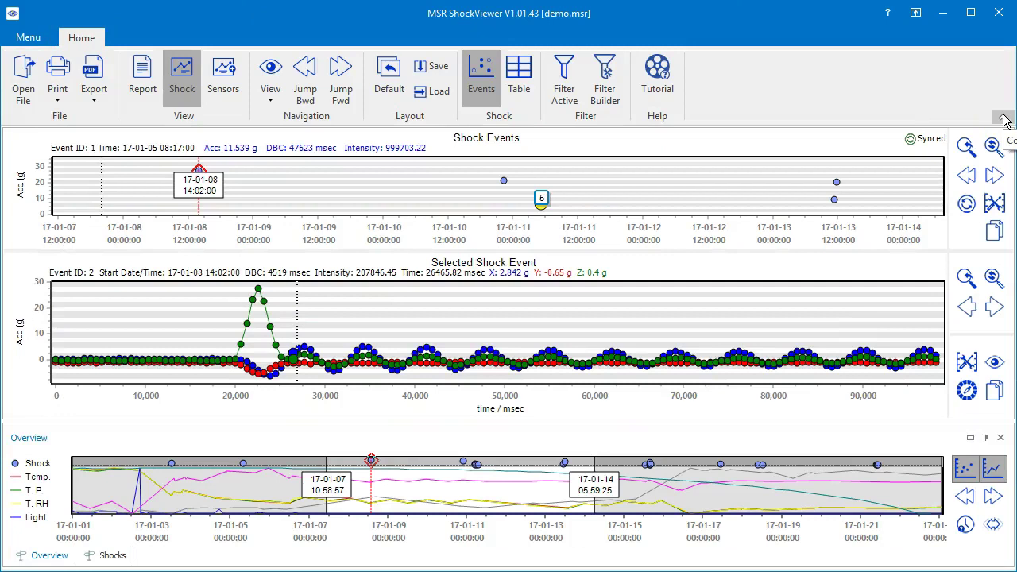
{"action": "left_click", "coordinate": [1000, 119]}
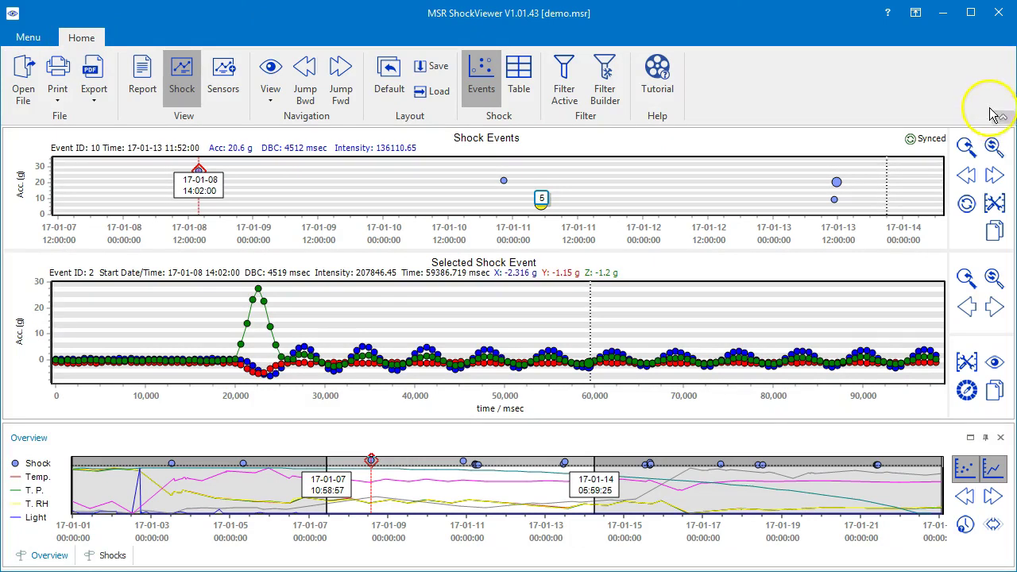
{"action": "left_click", "coordinate": [916, 14]}
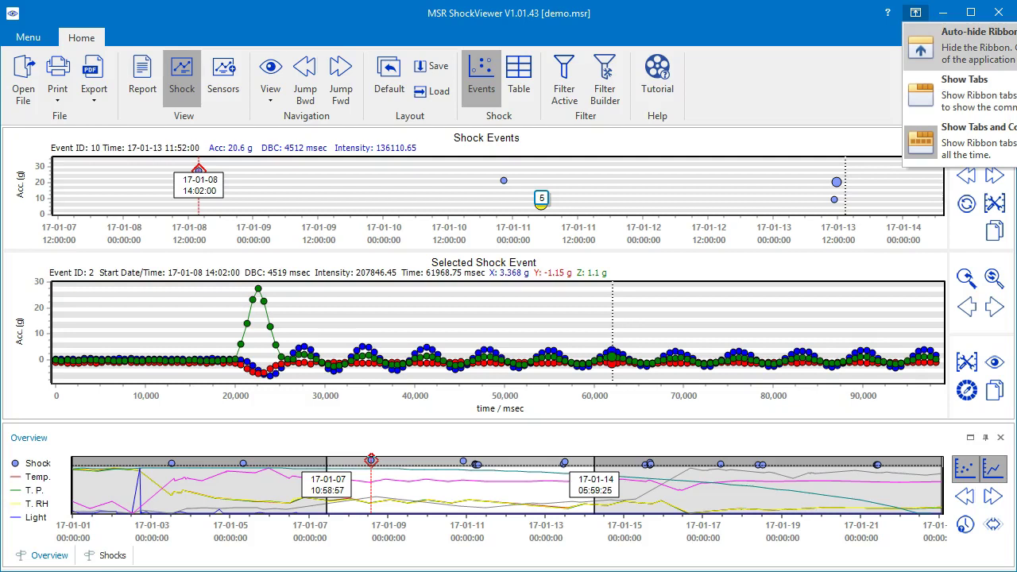
{"action": "key", "text": "Escape"}
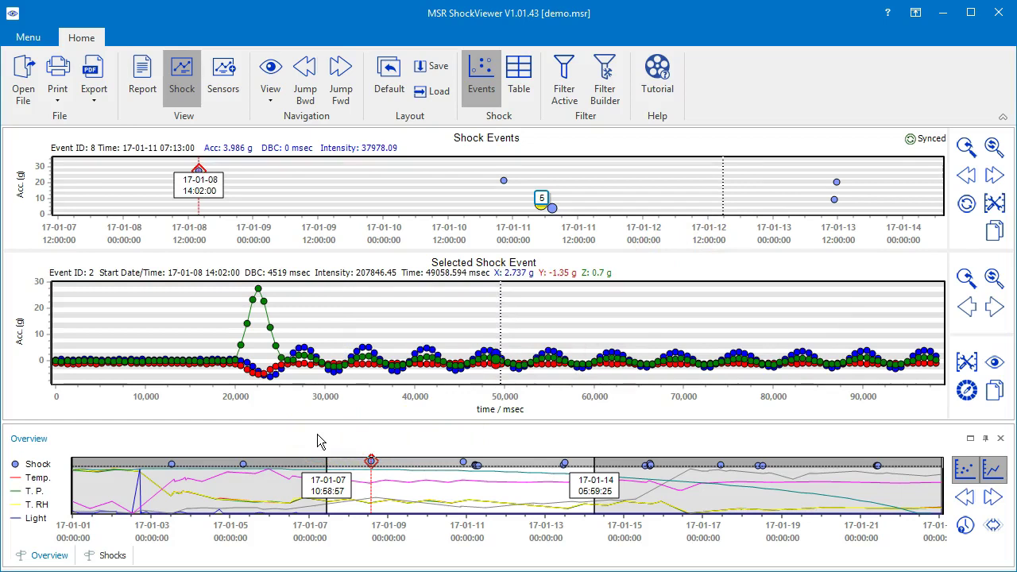
Step: Detach the Overview panel and dock it on the top guide above both shock charts
{"action": "left_click_drag", "start_coordinate": [317, 435], "coordinate": [420, 327]}
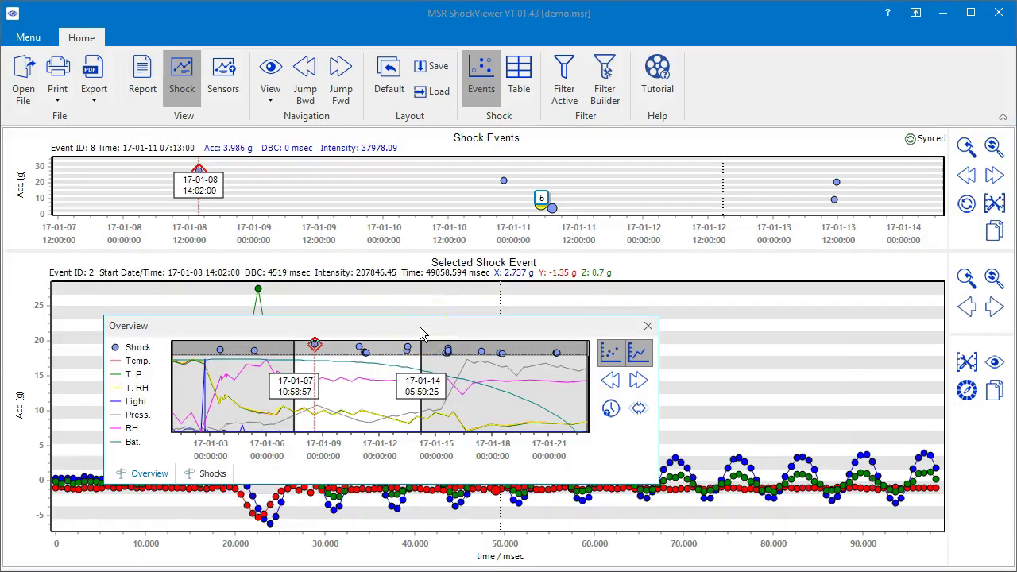
{"action": "left_click_drag", "start_coordinate": [350, 328], "coordinate": [508, 148]}
Step: Save the Overview-on-top layout, reset panels to Default, then Load the saved layout
{"action": "left_click", "coordinate": [457, 144]}
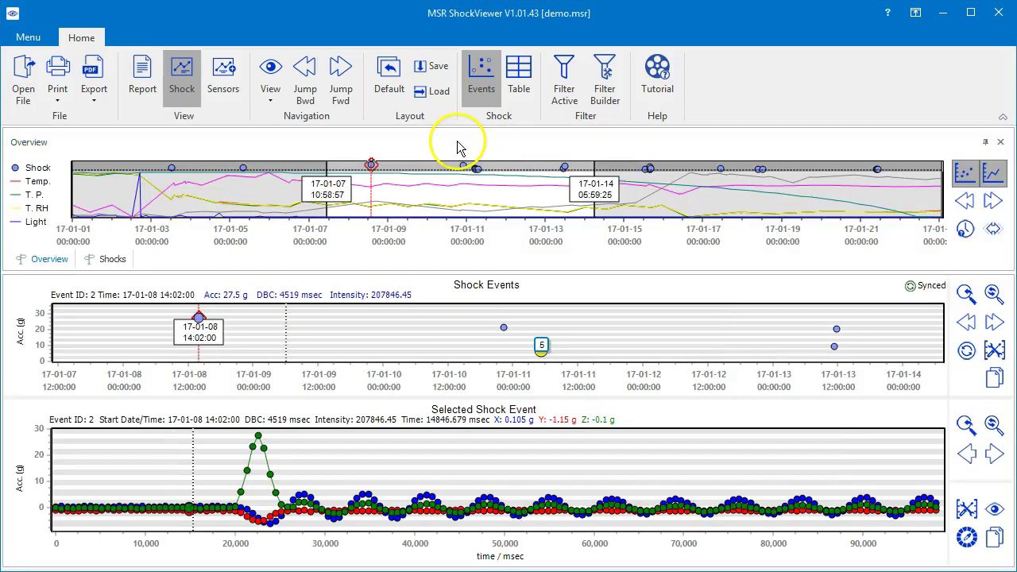
{"action": "left_click", "coordinate": [437, 67]}
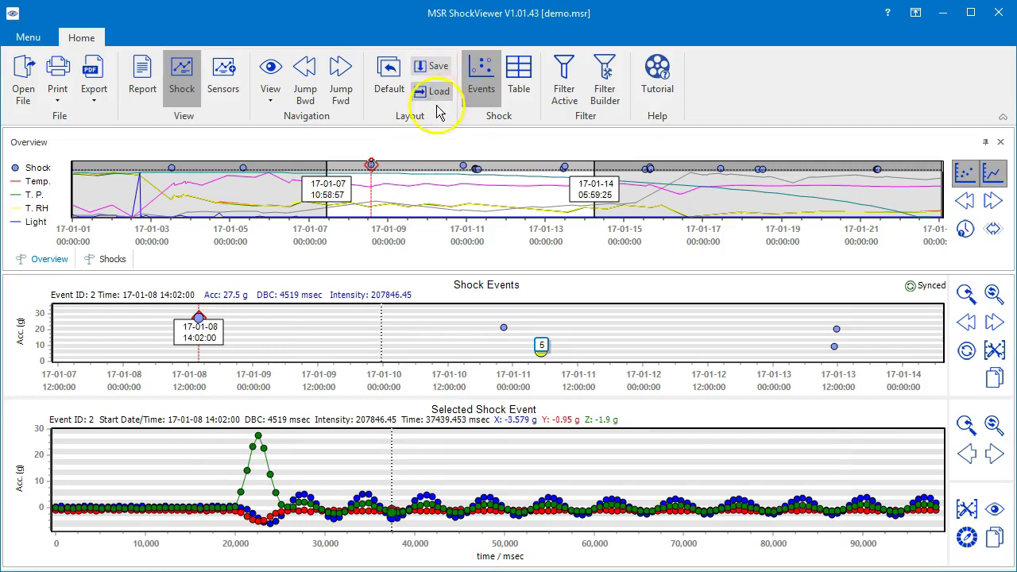
{"action": "left_click", "coordinate": [388, 73]}
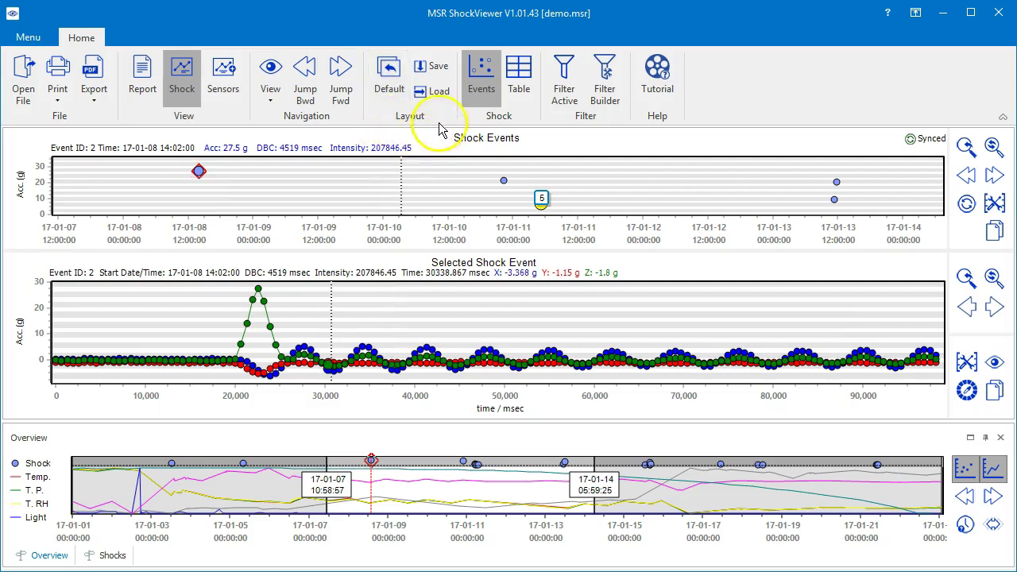
{"action": "left_click", "coordinate": [438, 92]}
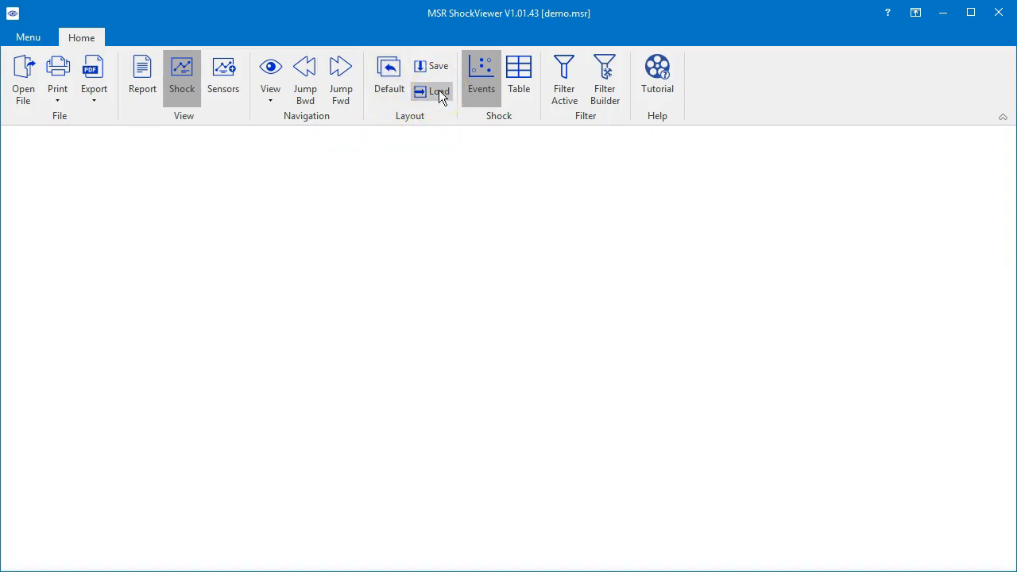